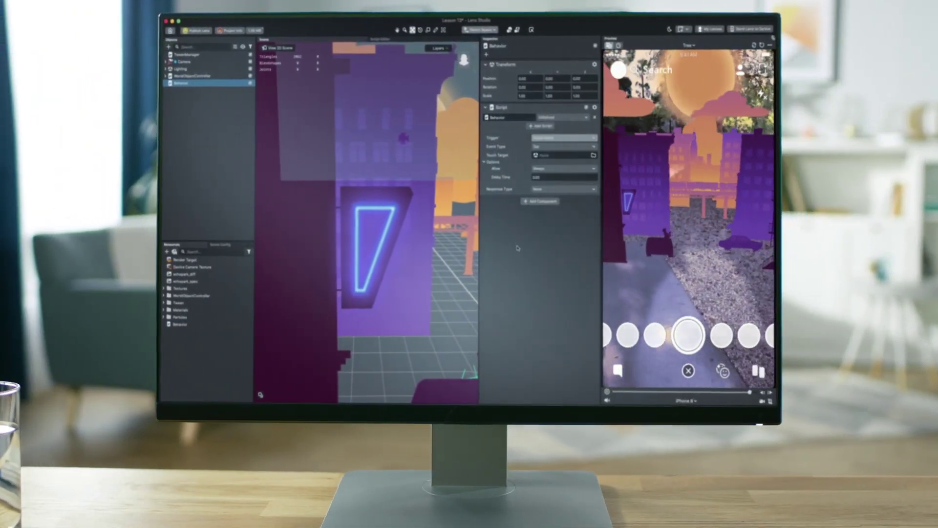
{"action": "left_click", "coordinate": [565, 146]}
{"action": "left_click", "coordinate": [562, 201]}
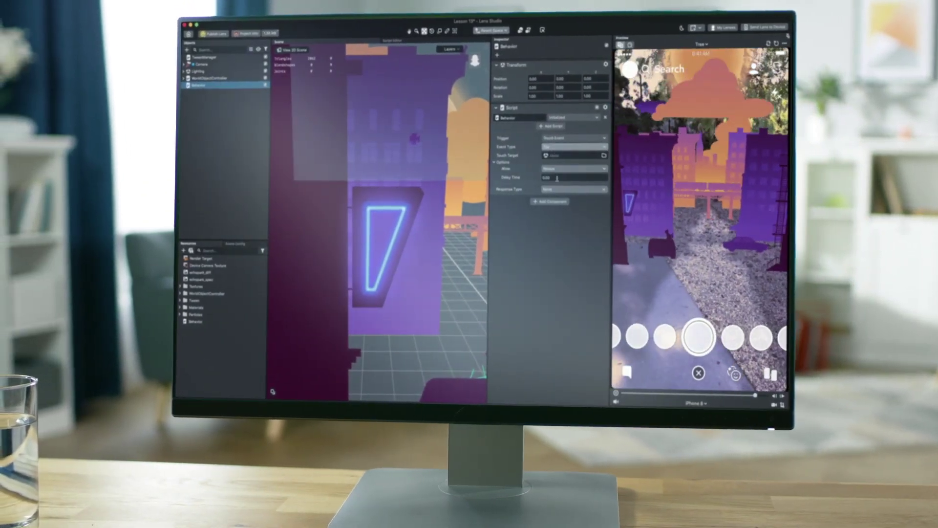
{"action": "left_click", "coordinate": [575, 189]}
{"action": "left_click", "coordinate": [566, 235]}
{"action": "left_click", "coordinate": [574, 198]}
{"action": "left_click", "coordinate": [450, 153]}
{"action": "left_click", "coordinate": [509, 279]}
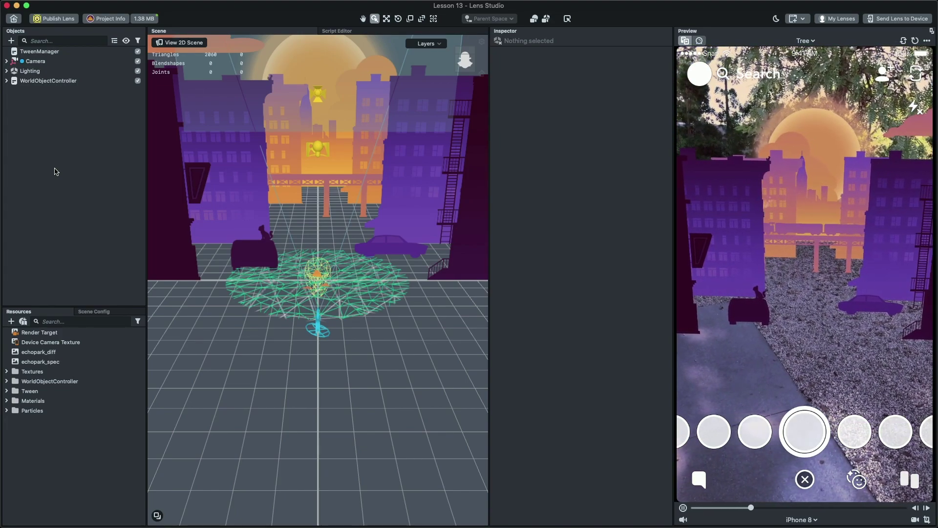
- Duplicate the Image Object inside Building 4 under WorldObjectController
{"action": "scroll", "coordinate": [390, 275], "scroll_direction": "up", "scroll_amount": 10}
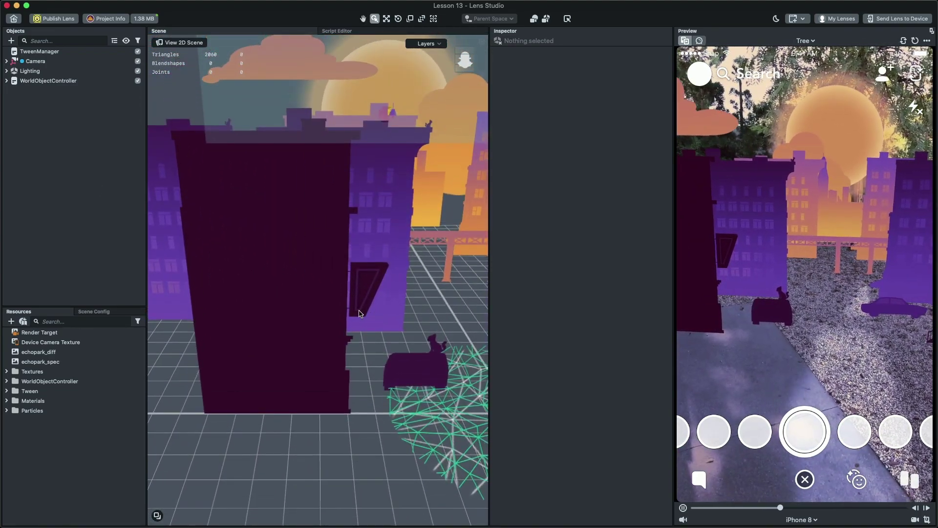
{"action": "left_click", "coordinate": [6, 81]}
{"action": "left_click", "coordinate": [49, 276]}
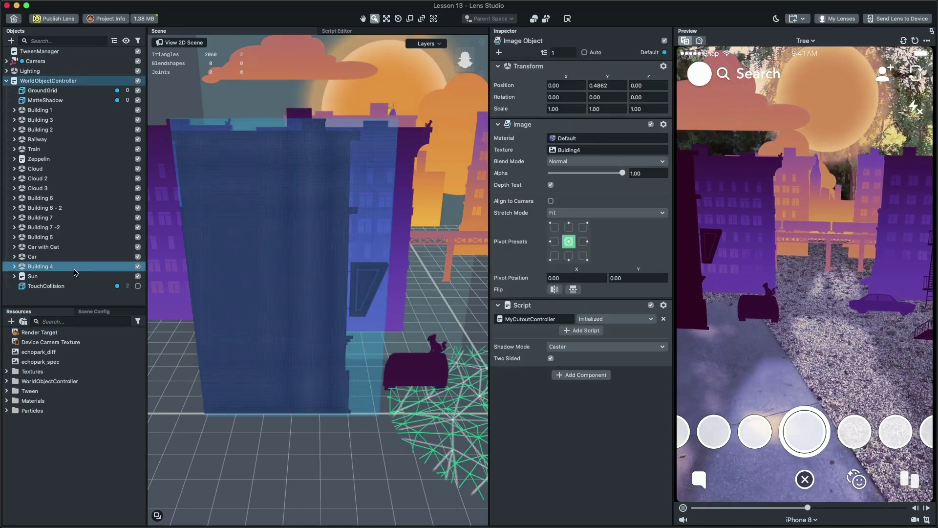
{"action": "left_click", "coordinate": [40, 266]}
{"action": "left_click", "coordinate": [49, 276]}
{"action": "key", "text": "ctrl+d"}
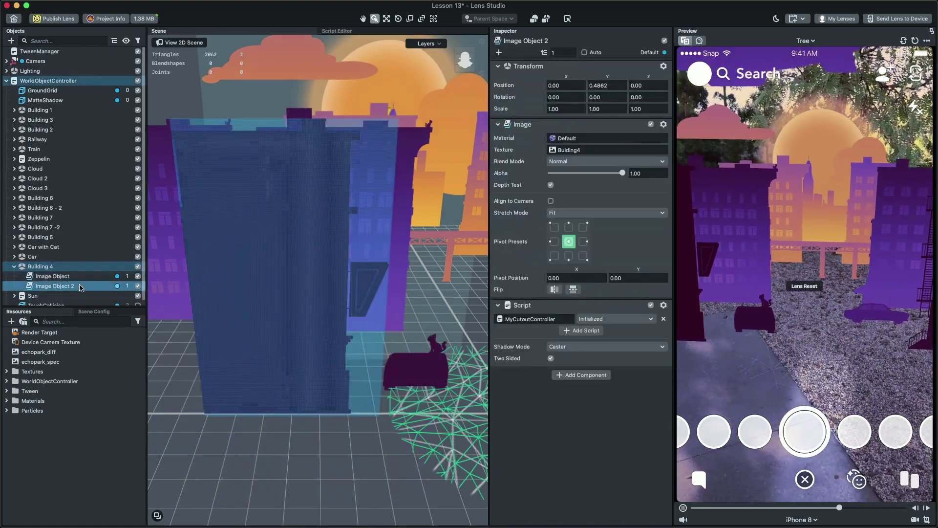
- Assign the Neon On texture to the duplicated image in Building 4
{"action": "left_click", "coordinate": [577, 150]}
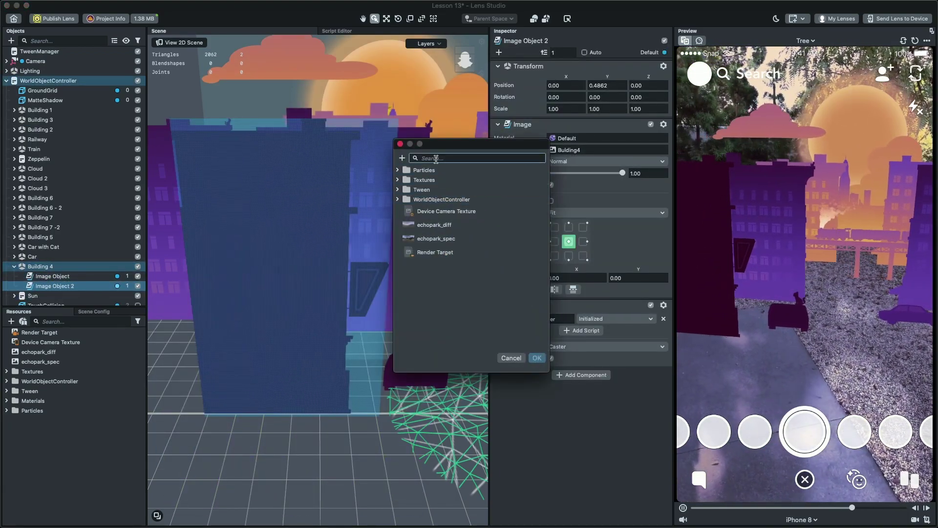
{"action": "type", "text": "build"}
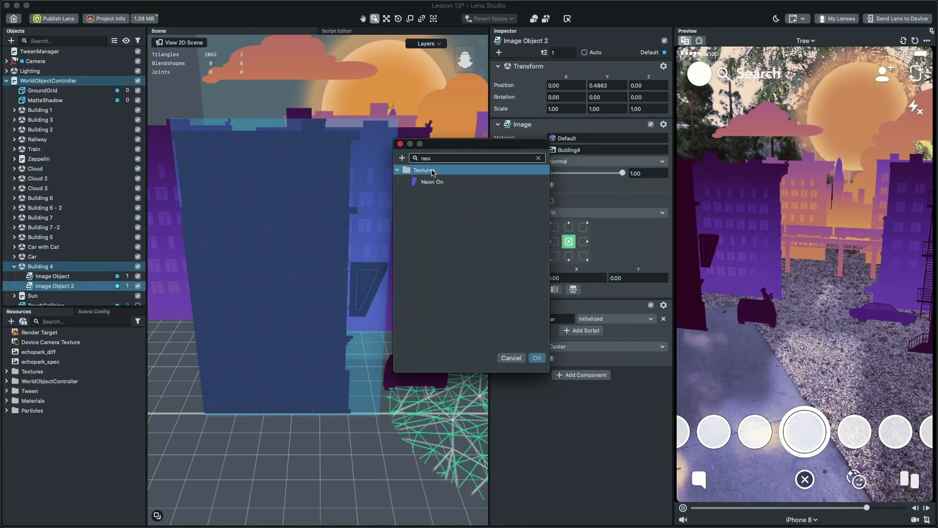
{"action": "double_click", "coordinate": [430, 183]}
- Scale the neon image to 0.2251 and position it over the building's sign at X 0.2467, Y 0.4815, Z 0.0106
{"action": "left_click_drag", "start_coordinate": [329, 238], "coordinate": [364, 284]}
{"action": "scroll", "coordinate": [391, 294], "scroll_direction": "up", "scroll_amount": 5}
{"action": "key", "text": "f"}
{"action": "left_click_drag", "start_coordinate": [329, 315], "coordinate": [364, 320]}
{"action": "key", "text": "r"}
{"action": "key", "text": "w"}
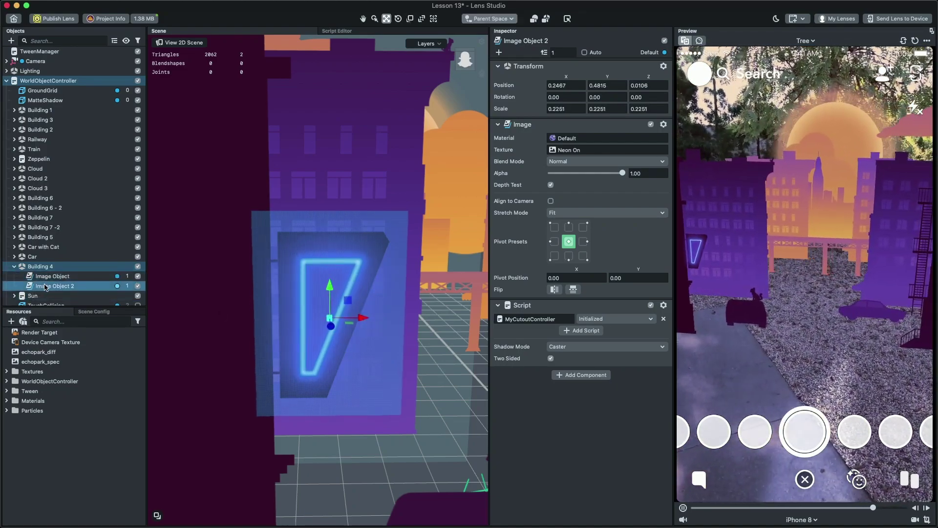
- Rename the duplicated image object as Neon, collapse the WorldObjectController hierarchy and clear the selection
{"action": "double_click", "coordinate": [52, 286]}
{"action": "type", "text": "Neon"}
{"action": "key", "text": "Return"}
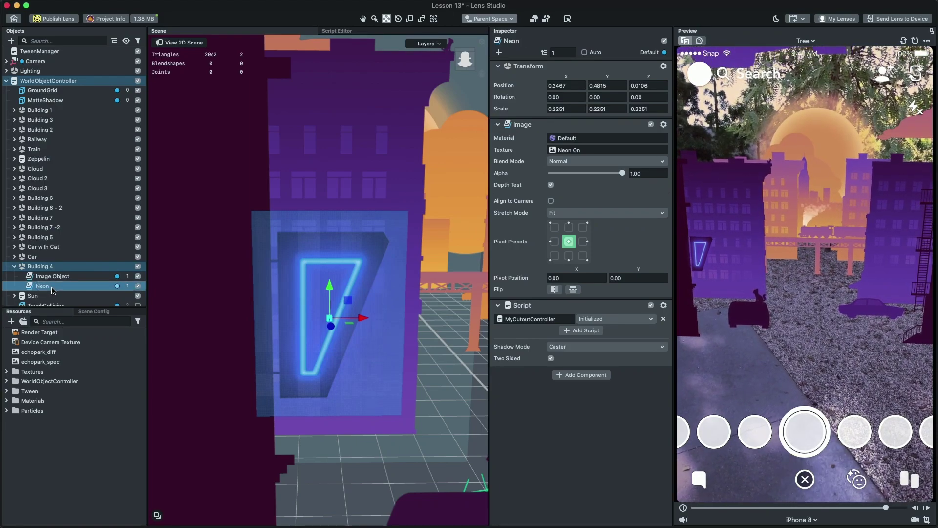
{"action": "scroll", "coordinate": [69, 283], "scroll_direction": "down", "scroll_amount": 1}
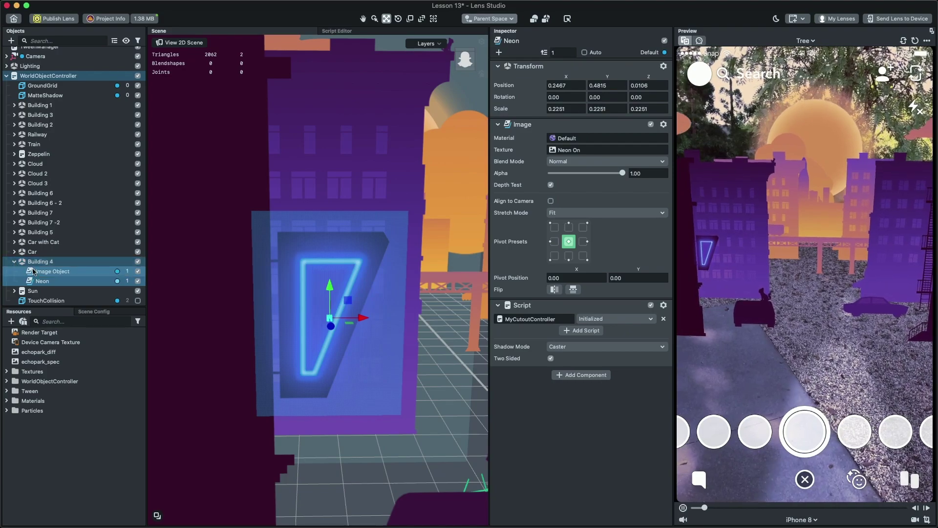
{"action": "left_click", "coordinate": [5, 77]}
{"action": "left_click", "coordinate": [42, 174]}
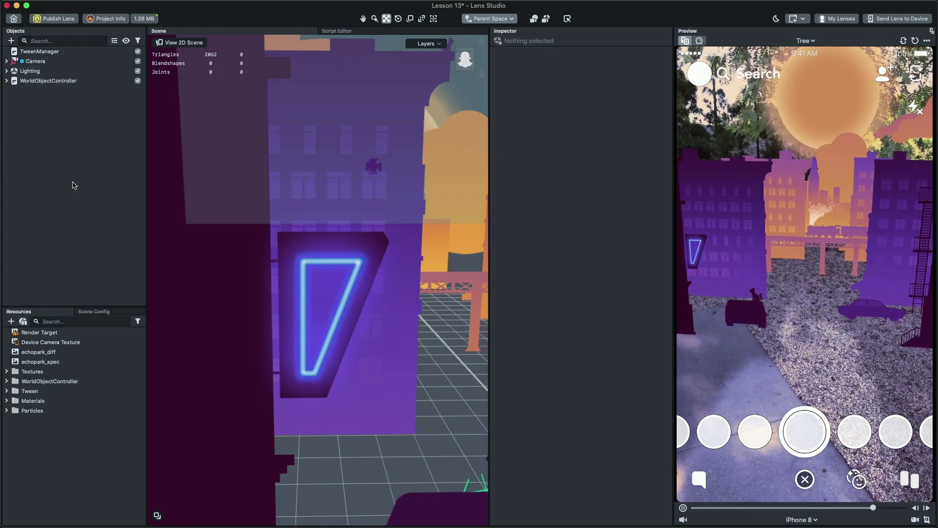
- Add a Behavior helper script object to the scene
{"action": "left_click", "coordinate": [11, 41]}
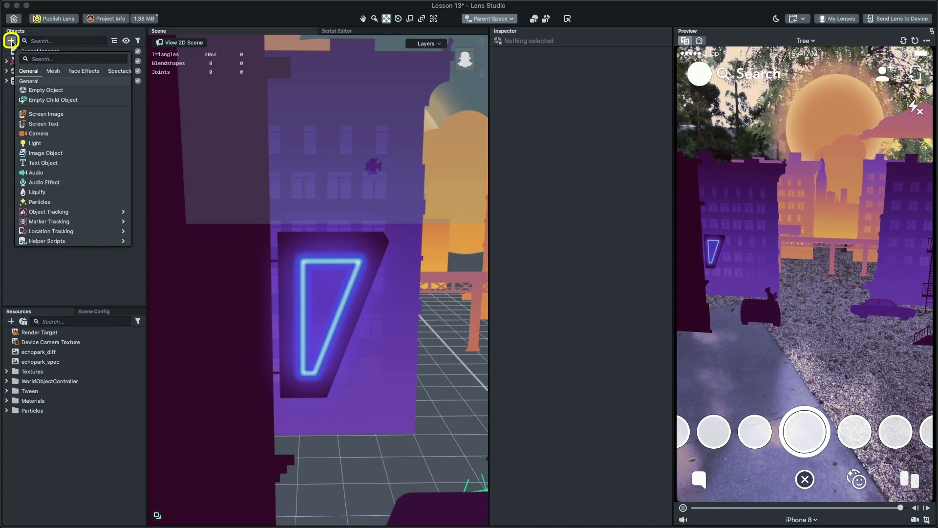
{"action": "type", "text": "beha"}
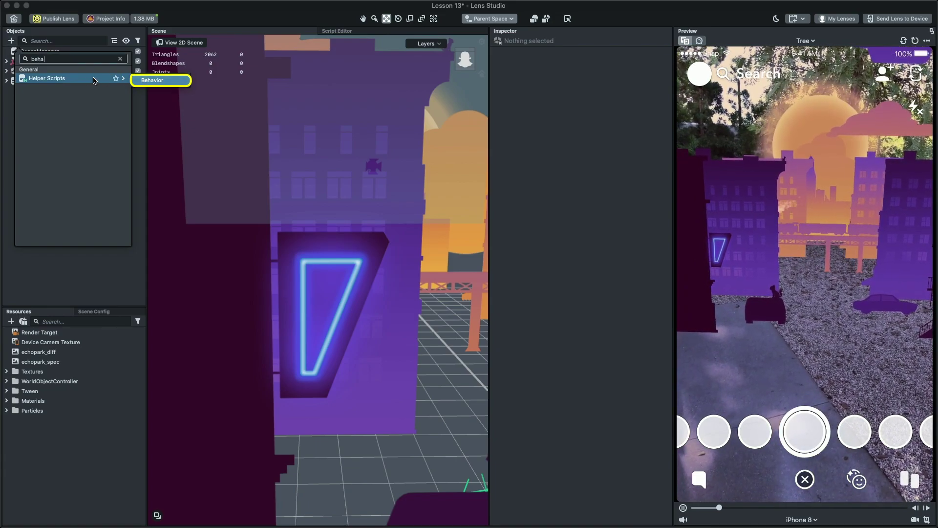
{"action": "left_click", "coordinate": [145, 81]}
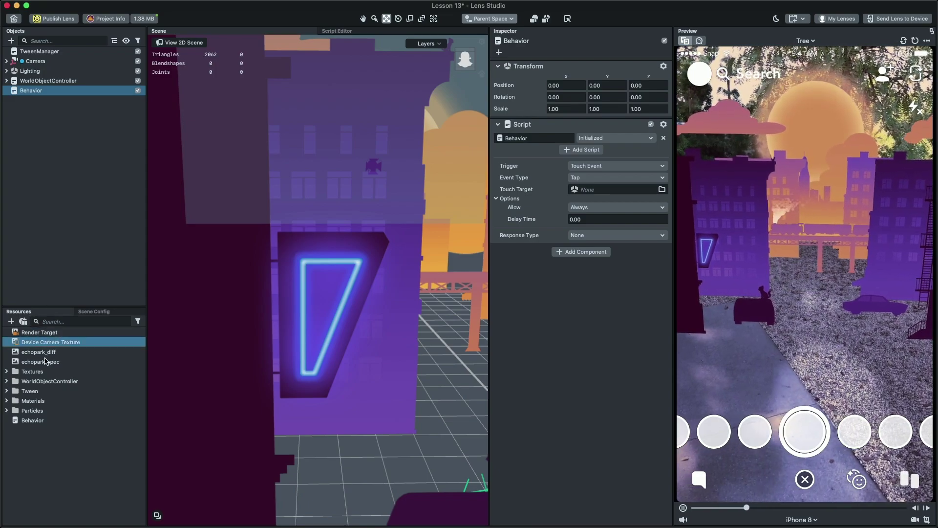
{"action": "left_click", "coordinate": [37, 421]}
{"action": "left_click_drag", "start_coordinate": [37, 421], "coordinate": [29, 90]}
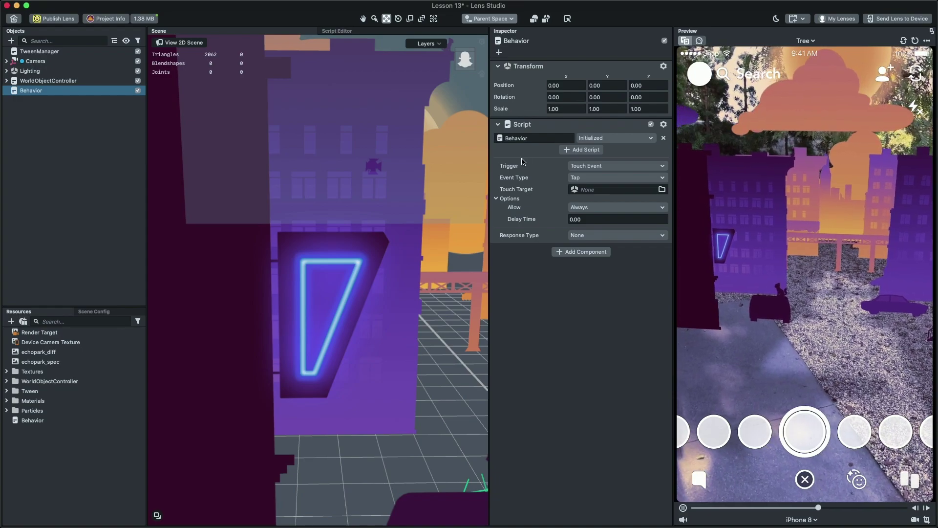
- Look through the trigger and response types available in the Behavior script
{"action": "left_click", "coordinate": [591, 167]}
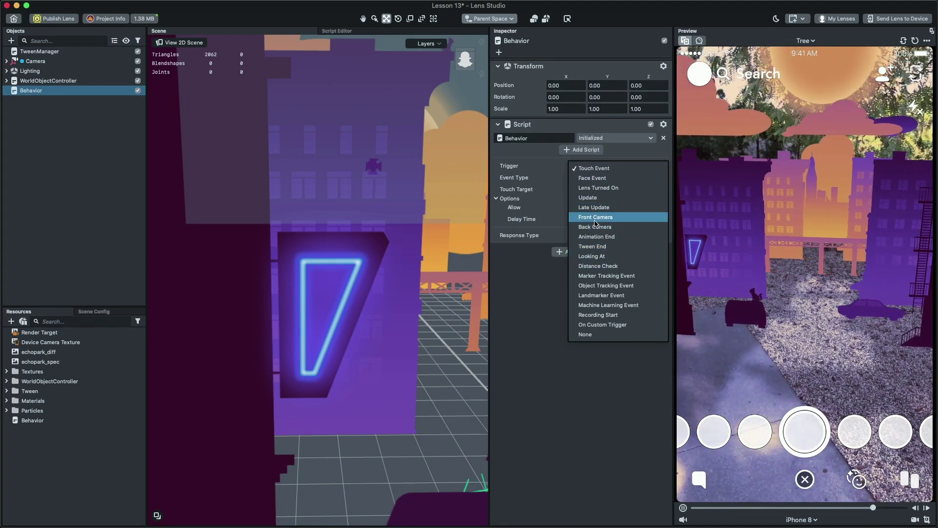
{"action": "left_click", "coordinate": [546, 323]}
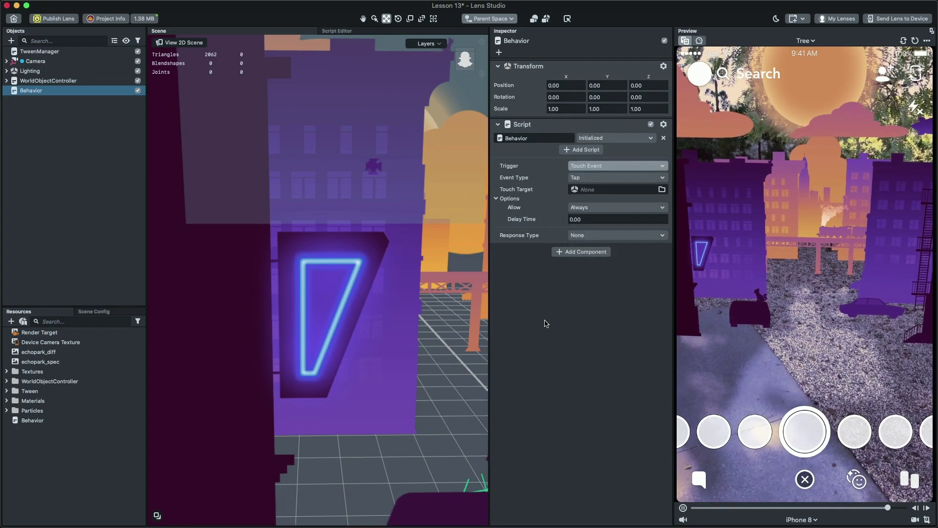
{"action": "left_click", "coordinate": [592, 236]}
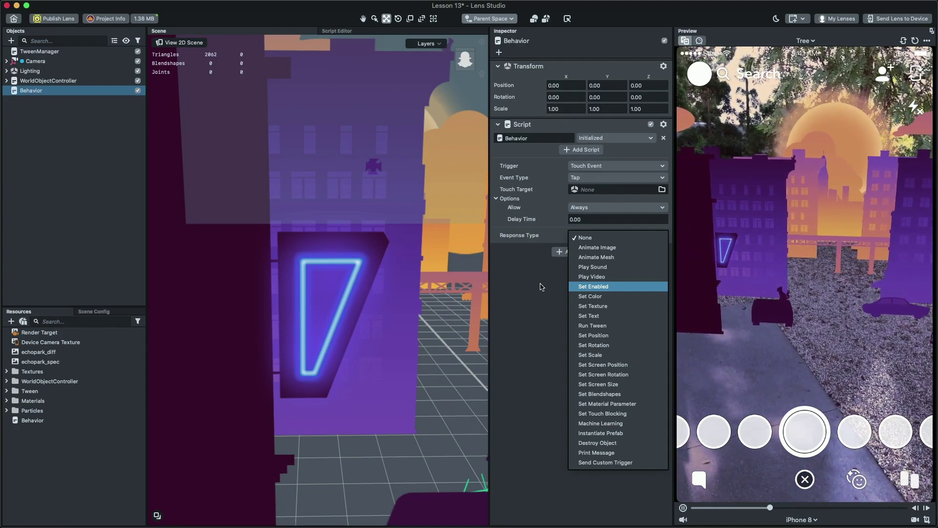
{"action": "left_click", "coordinate": [540, 286]}
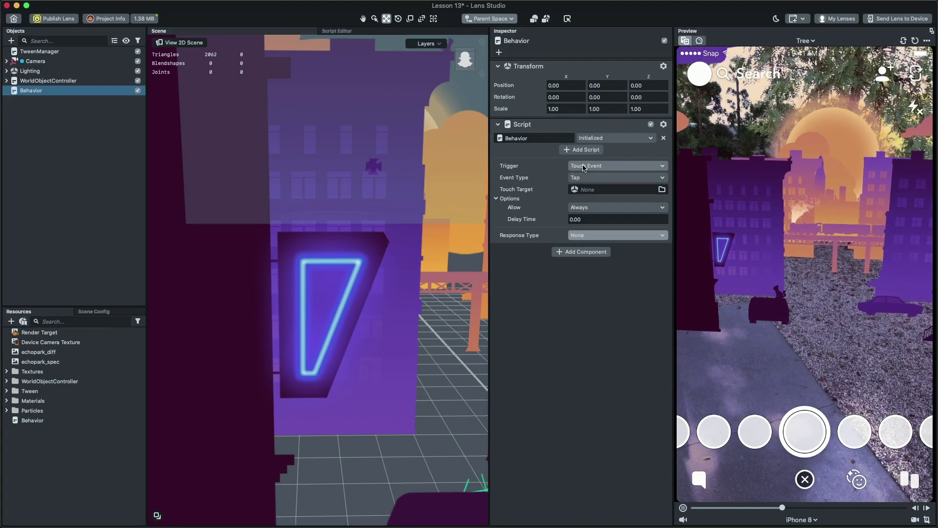
- Set the Behavior script's trigger to Touch Event with Tap as the event type
{"action": "left_click", "coordinate": [585, 166]}
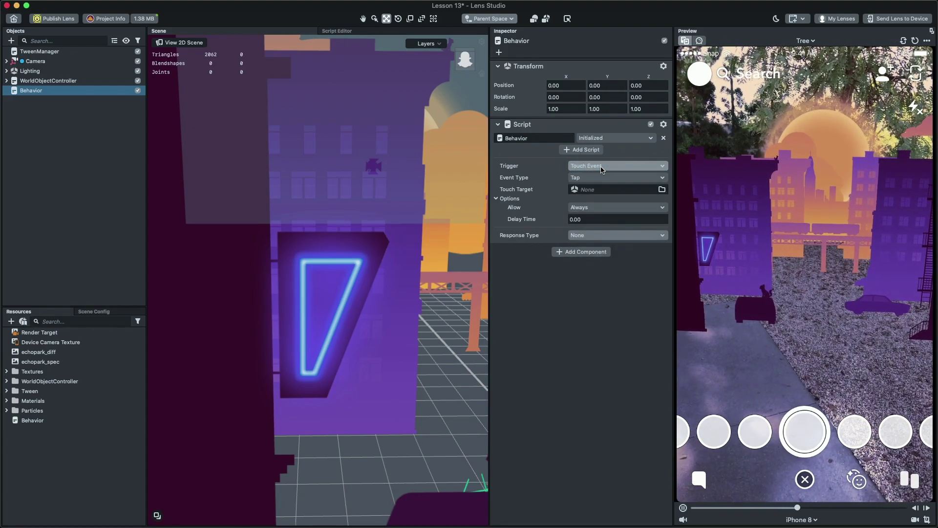
{"action": "left_click", "coordinate": [589, 168]}
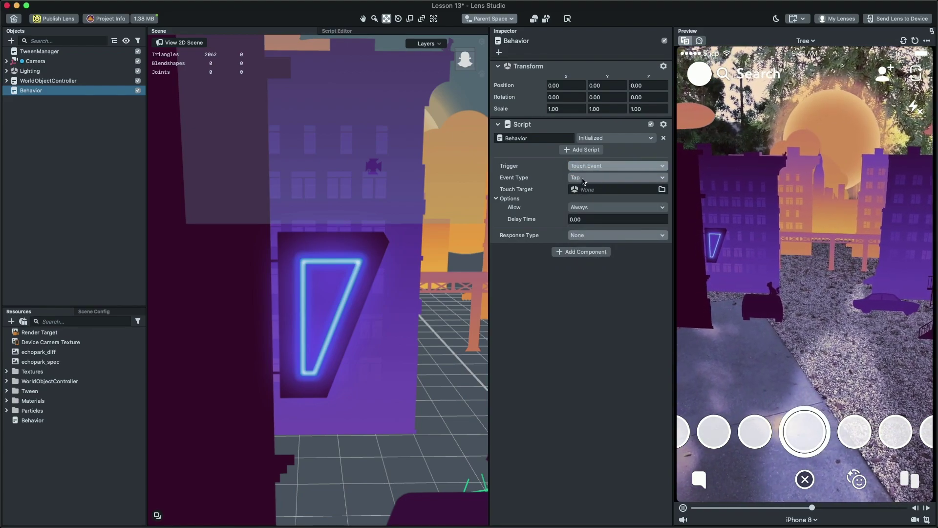
{"action": "left_click", "coordinate": [611, 178]}
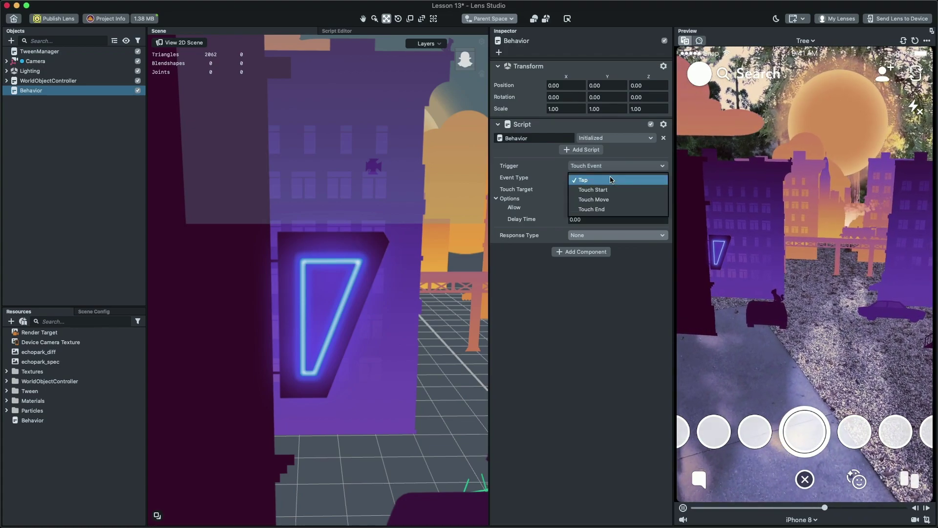
{"action": "left_click", "coordinate": [598, 180]}
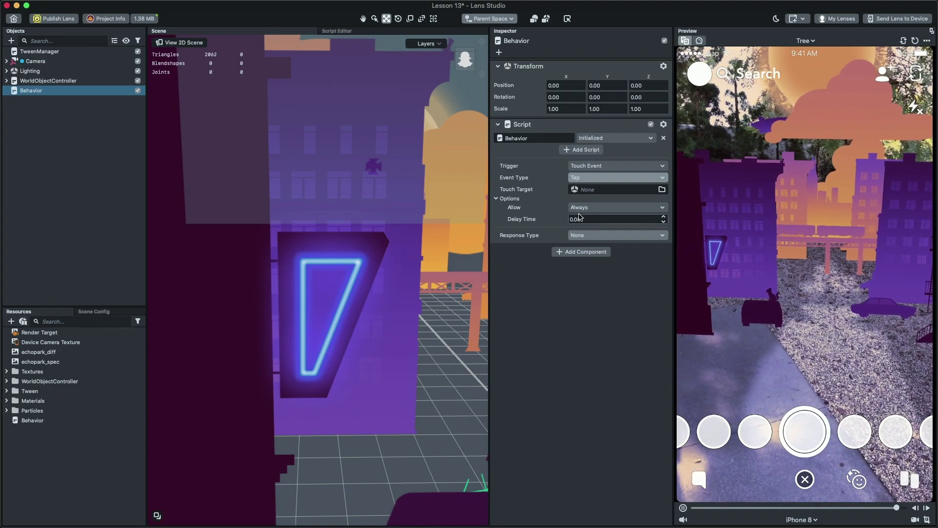
- Set the Behavior response to Set Enabled, with the Neon object as target and Toggle as the action
{"action": "left_click", "coordinate": [594, 236]}
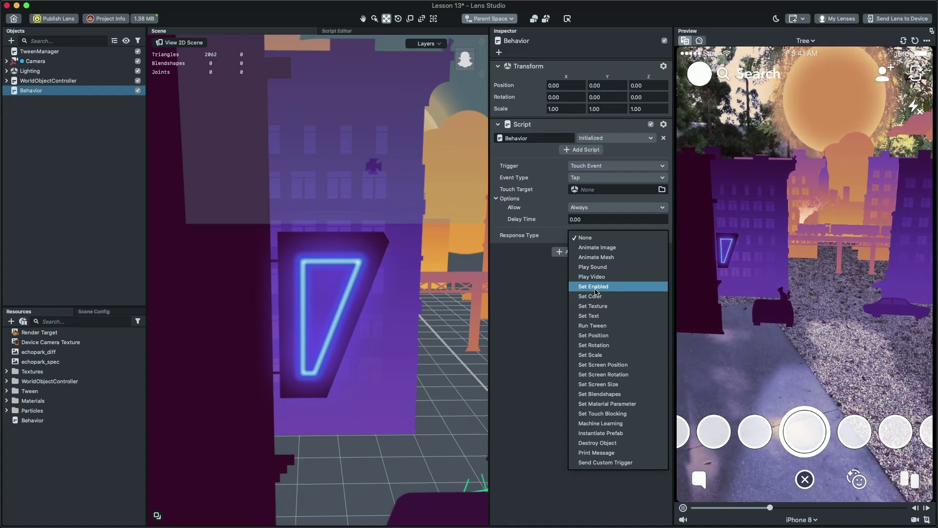
{"action": "left_click", "coordinate": [595, 288]}
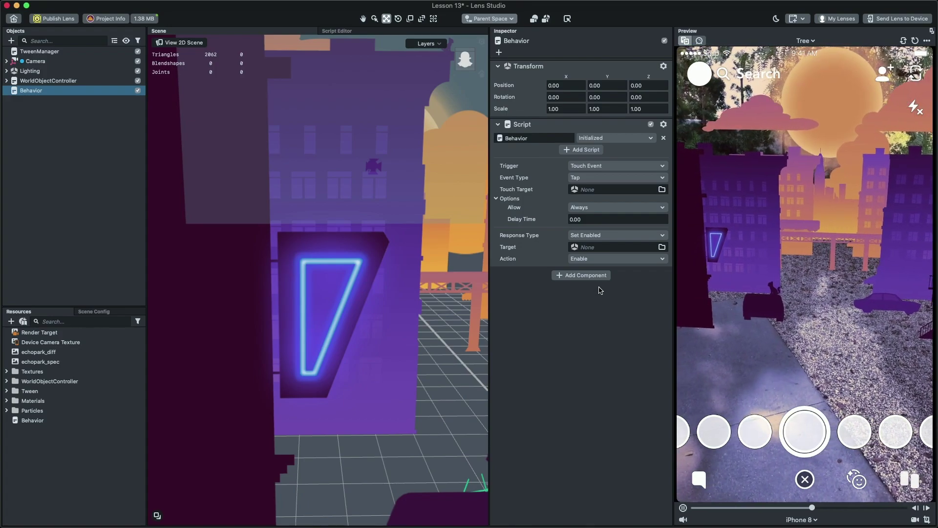
{"action": "left_click", "coordinate": [598, 248]}
{"action": "type", "text": "neo"}
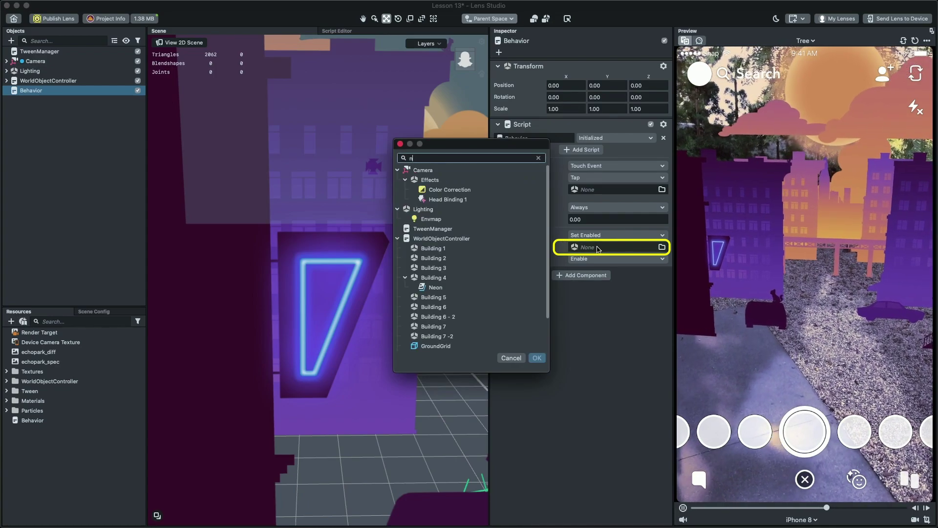
{"action": "left_click", "coordinate": [436, 191]}
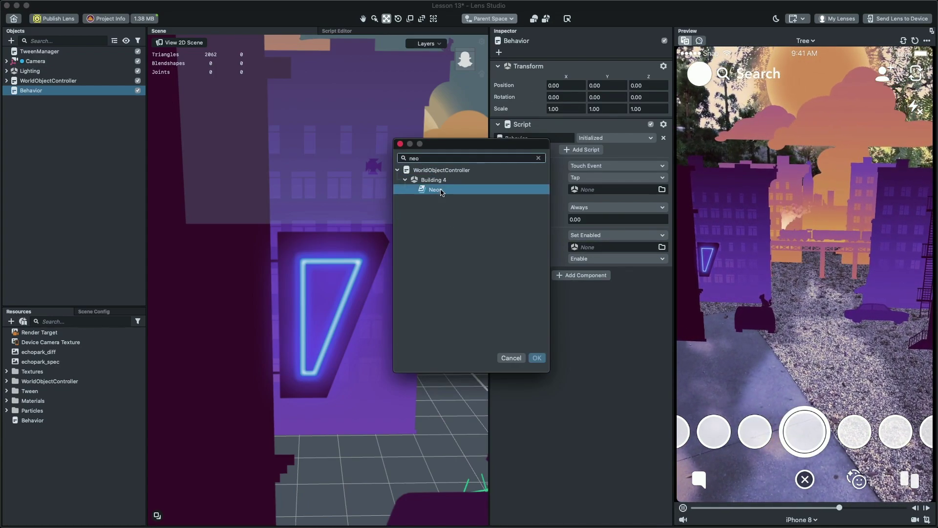
{"action": "key", "text": "Return"}
{"action": "left_click", "coordinate": [596, 260]}
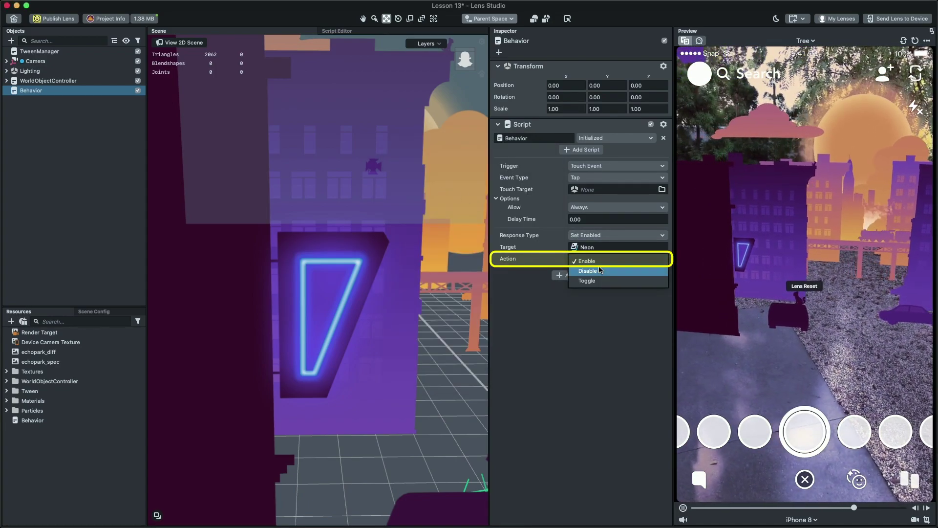
{"action": "left_click", "coordinate": [589, 281]}
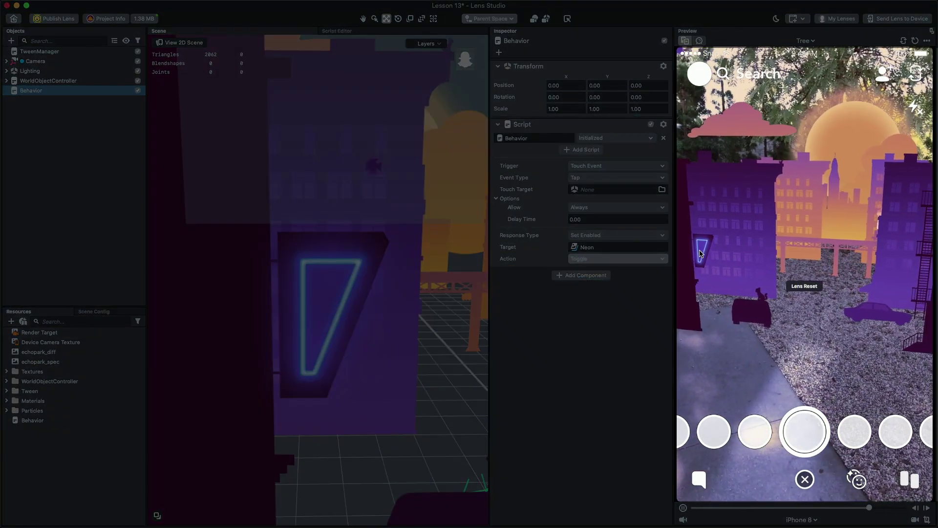
- Test the tap response in the lens preview by tapping the neon sign off and on
{"action": "left_click", "coordinate": [700, 253]}
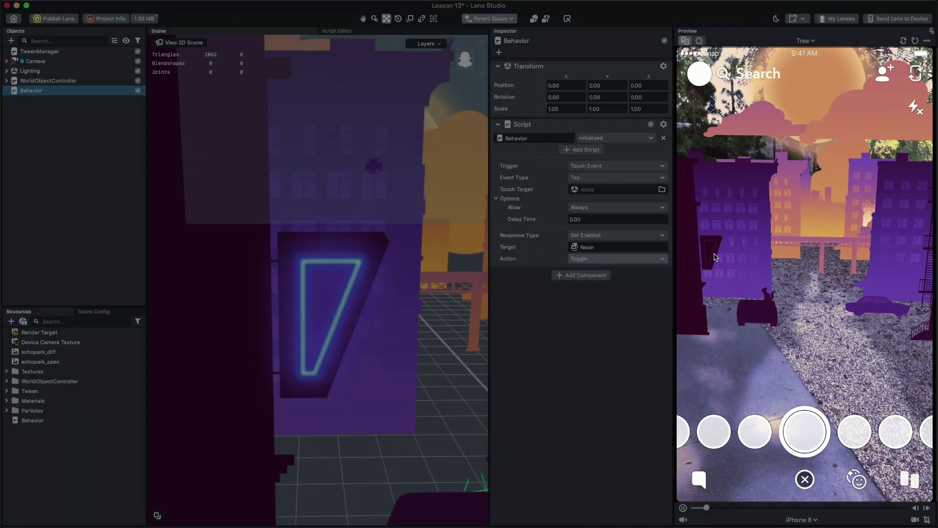
{"action": "left_click", "coordinate": [713, 253]}
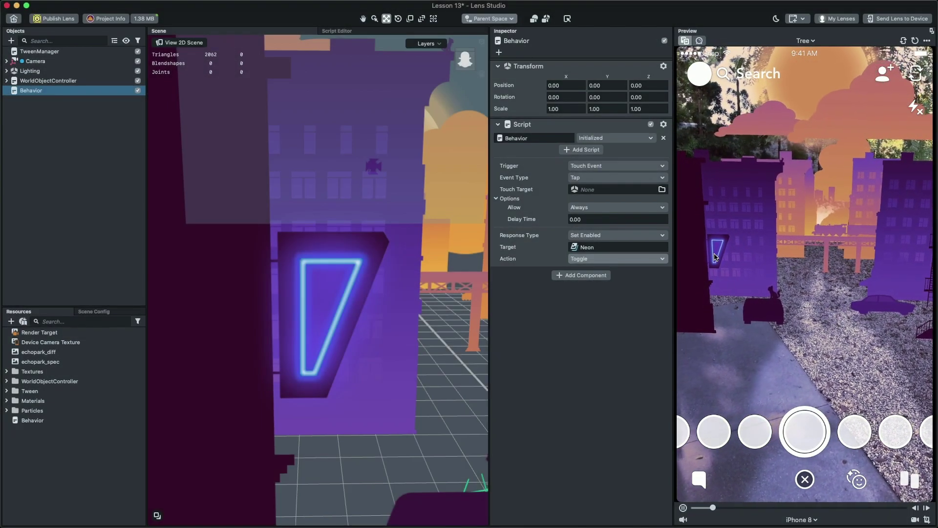